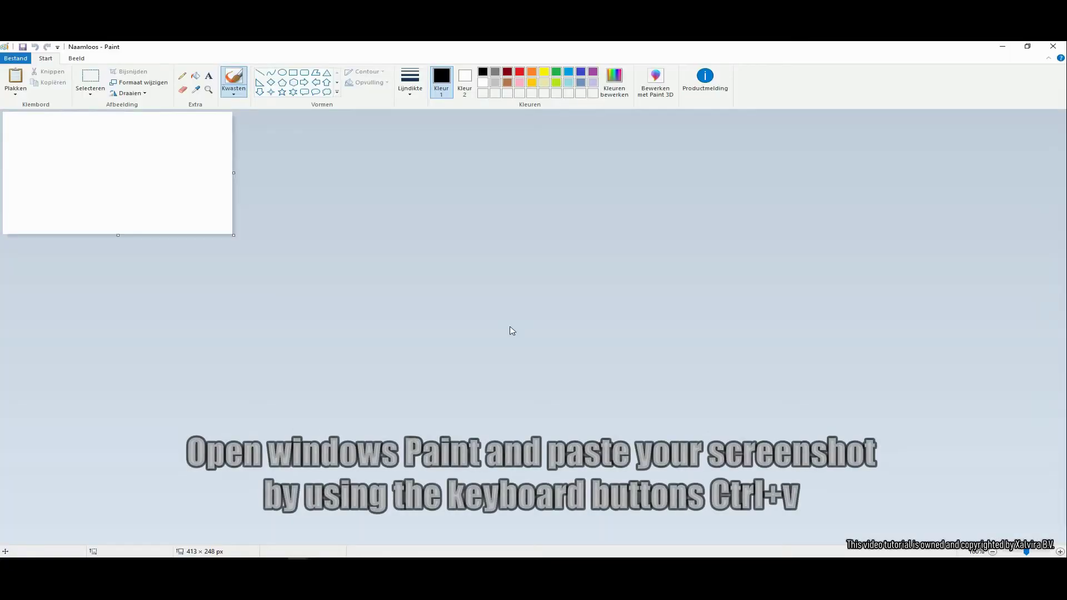
# Paste the screenshot and set up the Rectangle shape with a solid fill, dark red outline and black fill colour.
pyautogui.hotkey('ctrl', 'v')
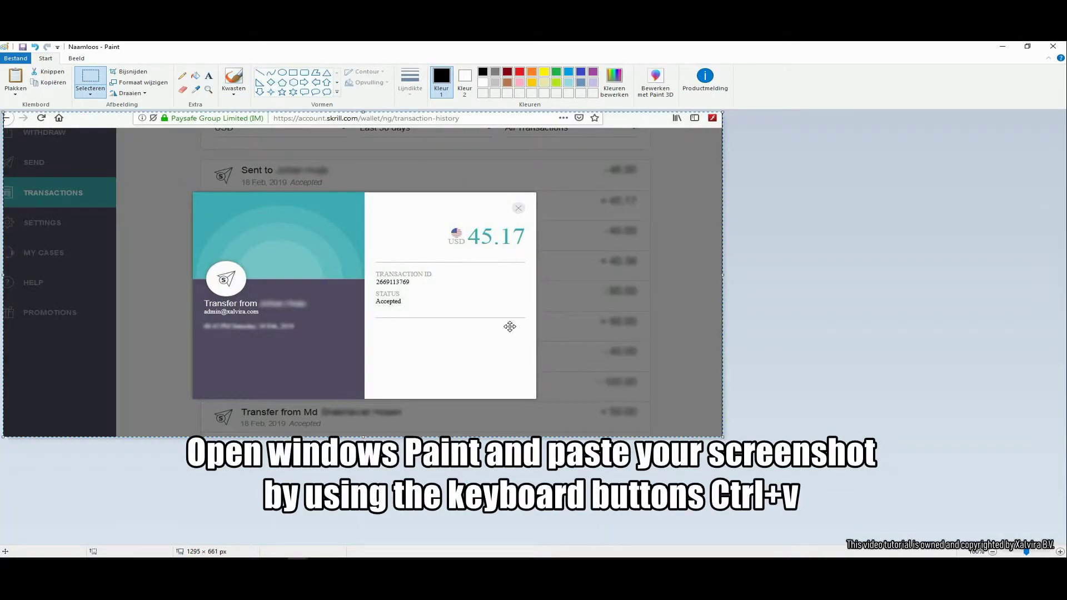
pyautogui.click(293, 76)
pyautogui.click(379, 83)
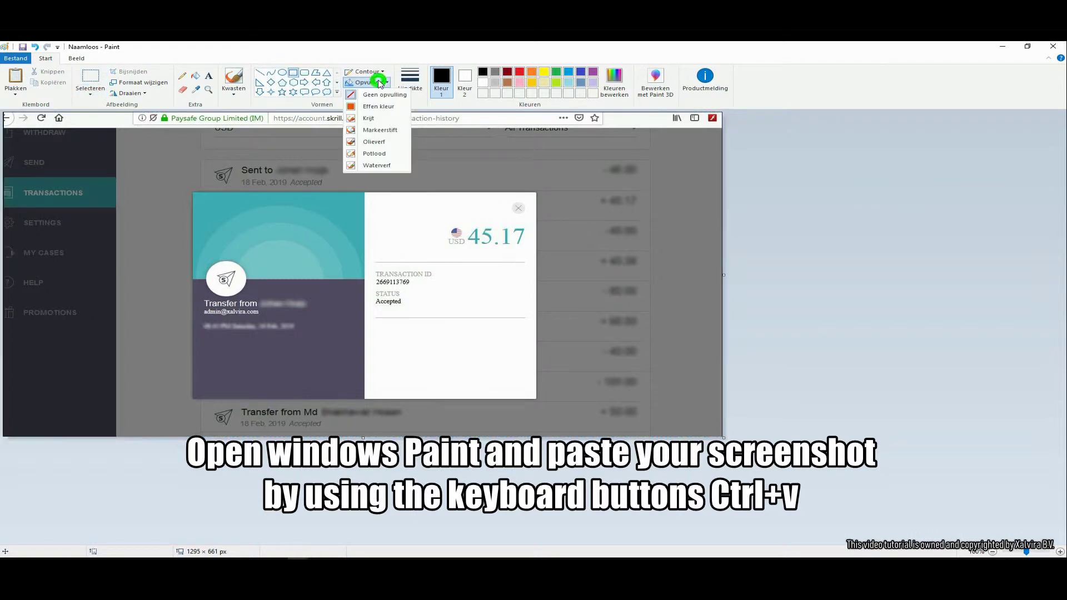
pyautogui.click(366, 107)
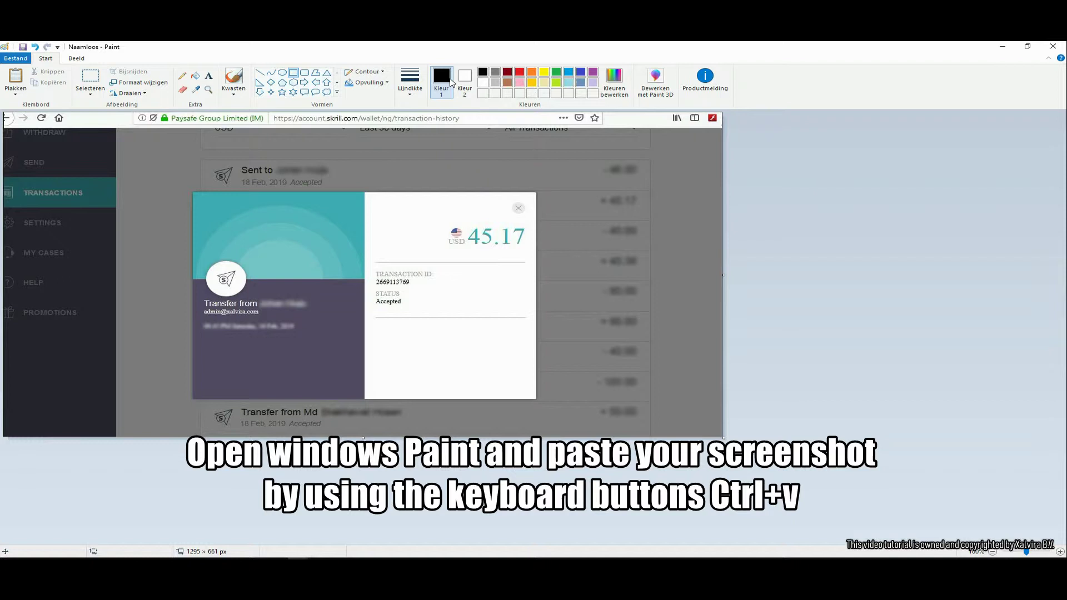
pyautogui.click(508, 72)
pyautogui.click(465, 80)
pyautogui.click(483, 73)
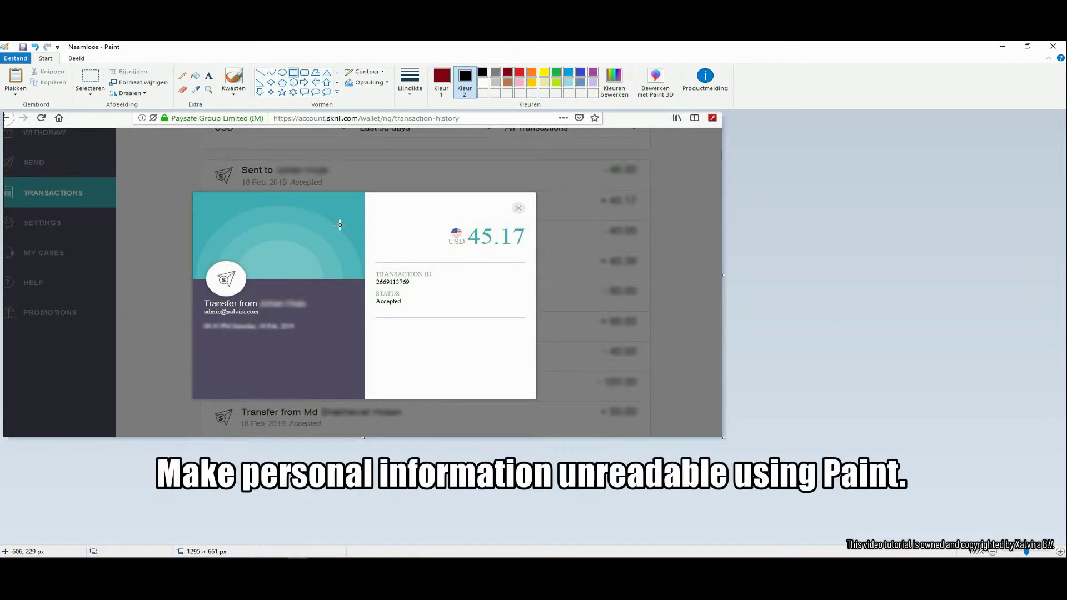
# Cover the sender's name and the date line in the transaction details popup with filled rectangles.
pyautogui.moveTo(259, 299); pyautogui.dragTo(307, 304)
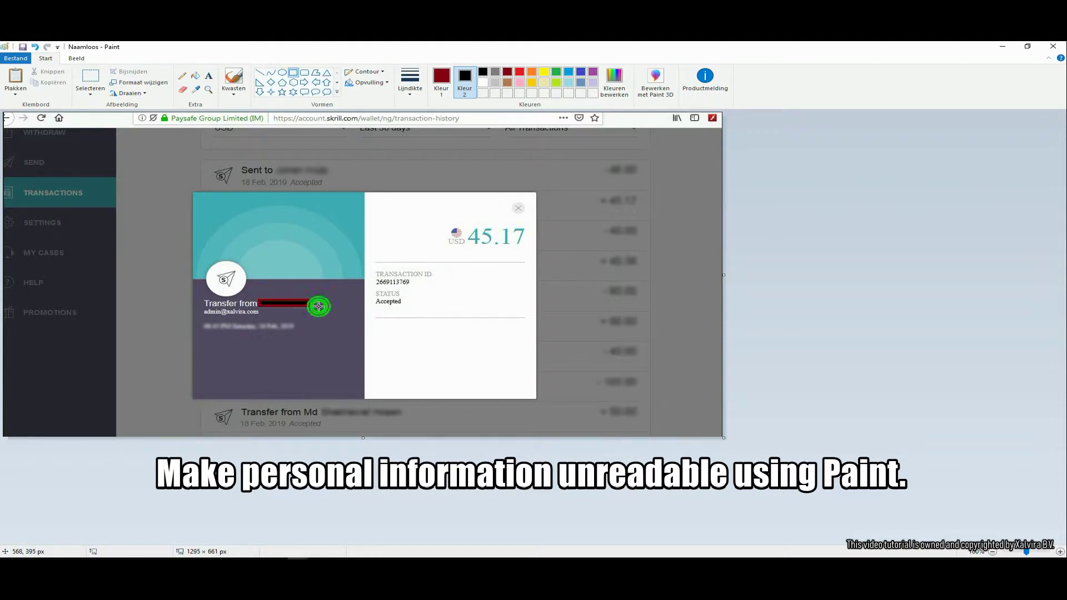
pyautogui.moveTo(203, 322); pyautogui.dragTo(297, 329)
pyautogui.click(318, 328)
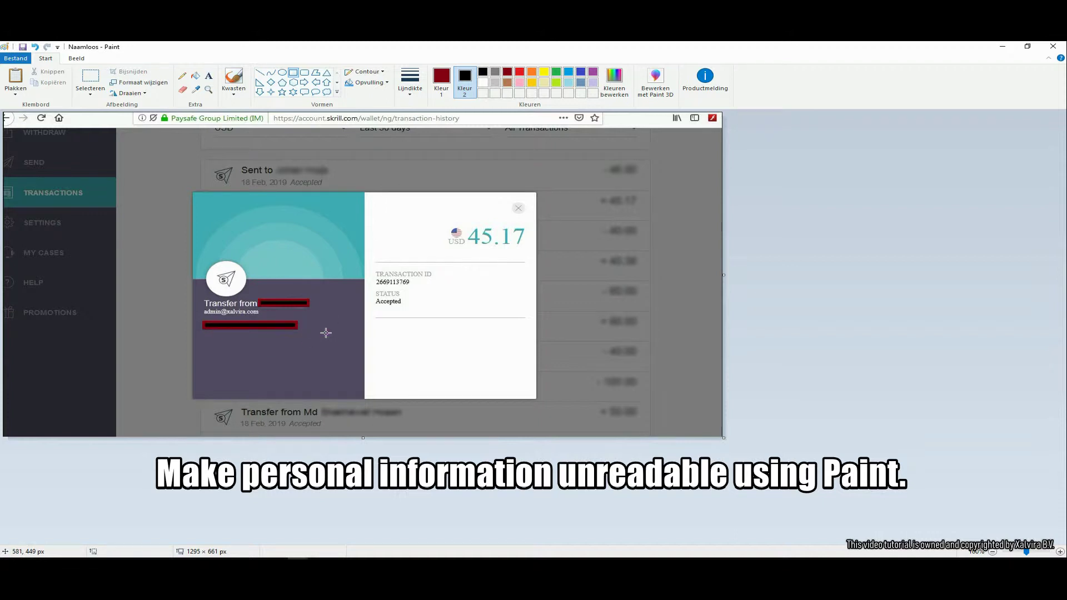
# Transfer the whole transaction details popup from the screenshot into a new image, without saving the original.
pyautogui.click(87, 81)
pyautogui.moveTo(192, 192); pyautogui.dragTo(537, 399)
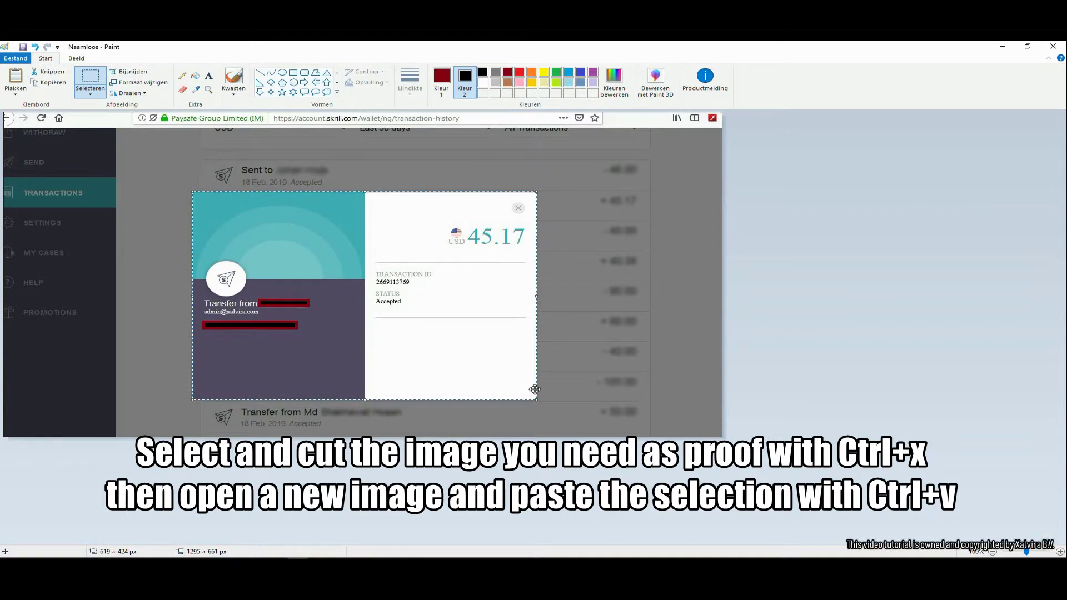
pyautogui.click(11, 58)
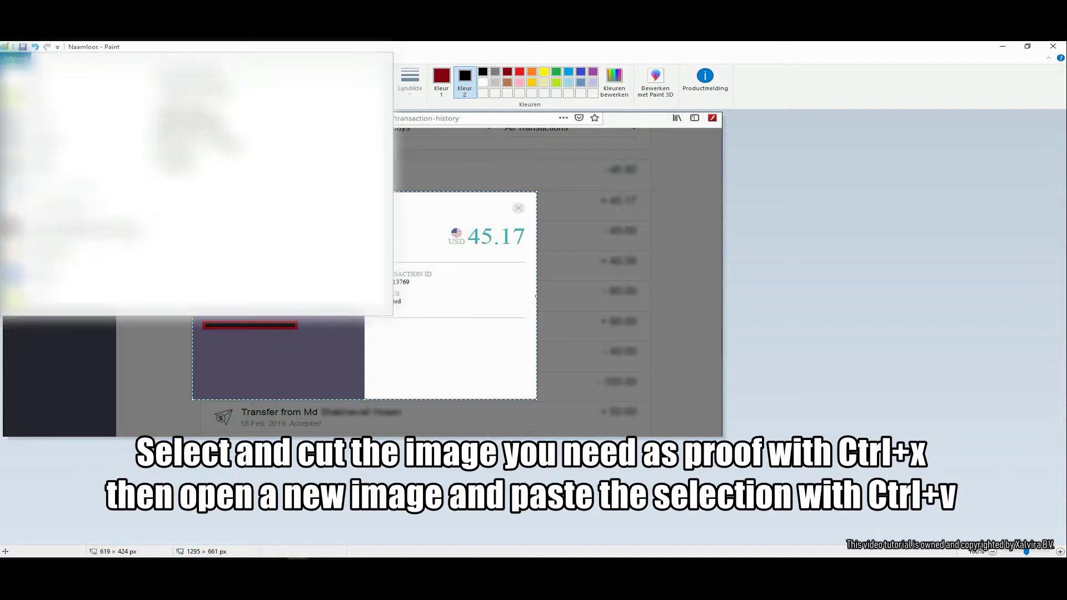
pyautogui.click(35, 78)
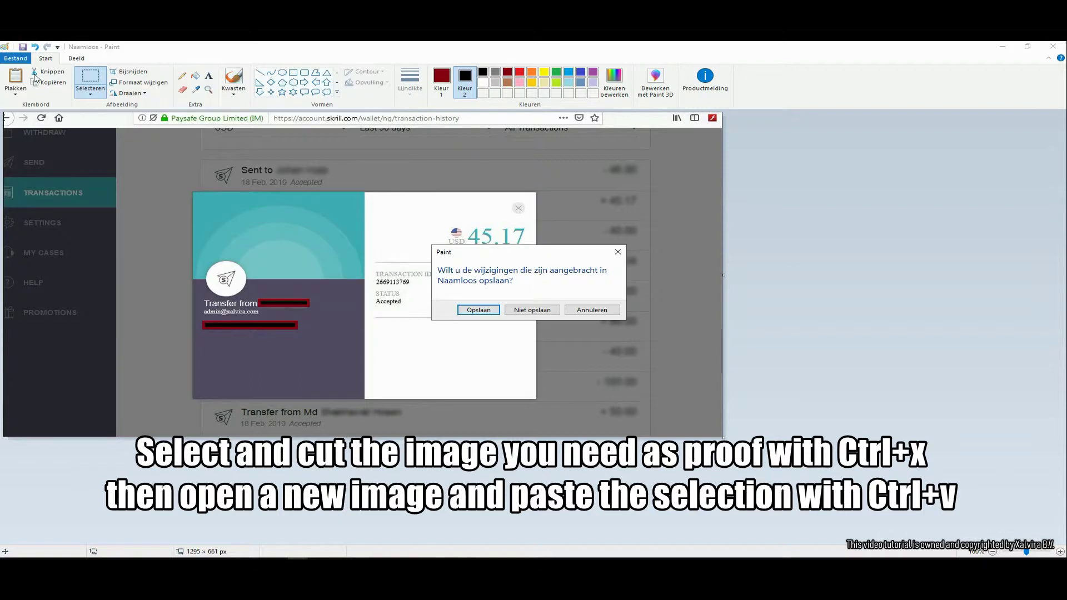
pyautogui.click(533, 310)
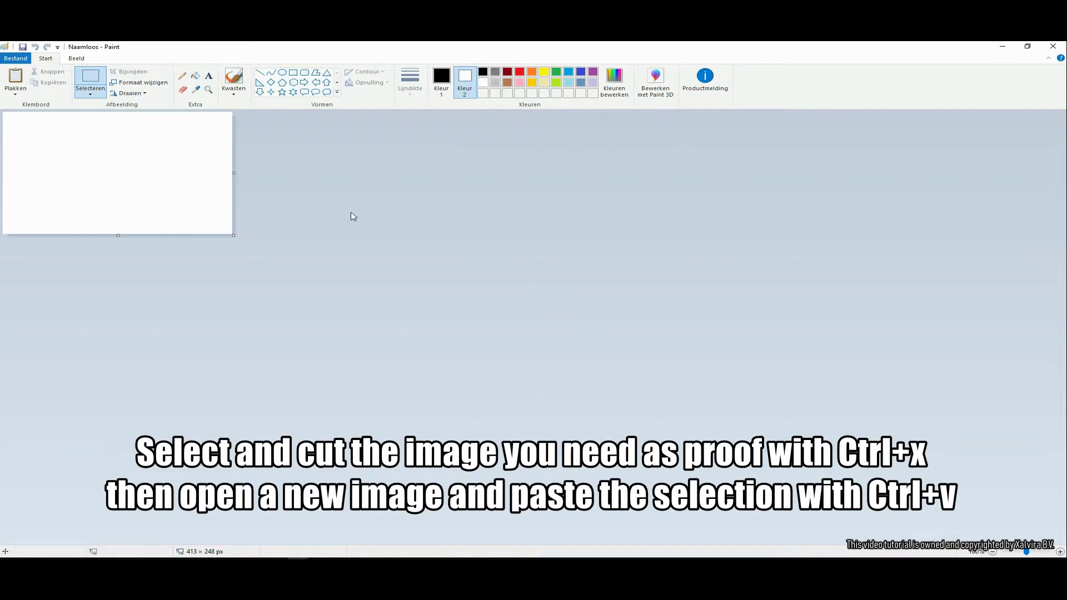
pyautogui.hotkey('ctrl', 'v')
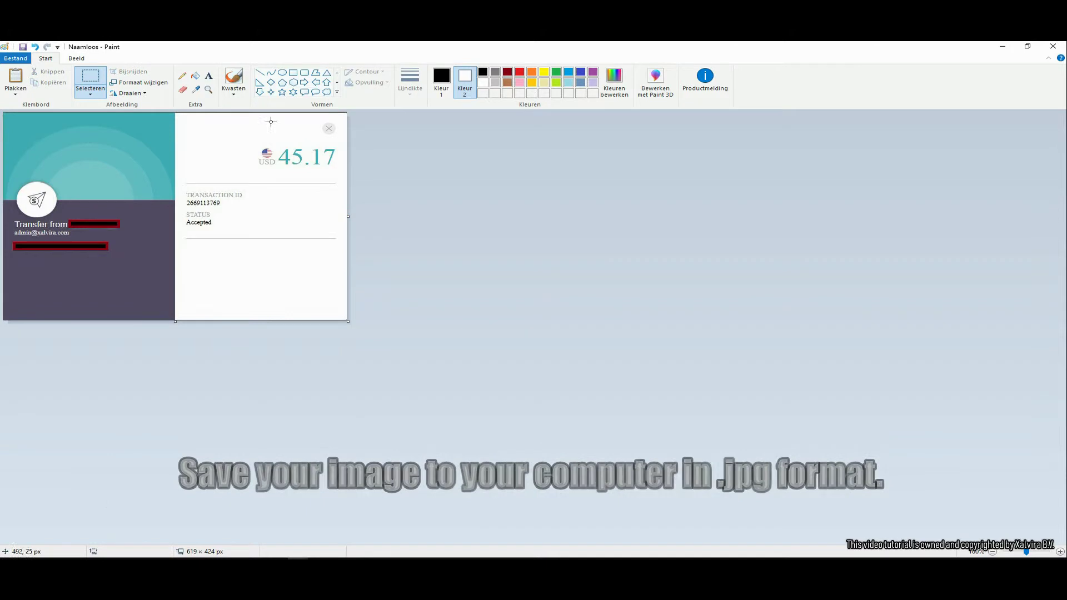
# Save the image in JPEG format under the file name Proof of payment.jpg.
pyautogui.click(16, 56)
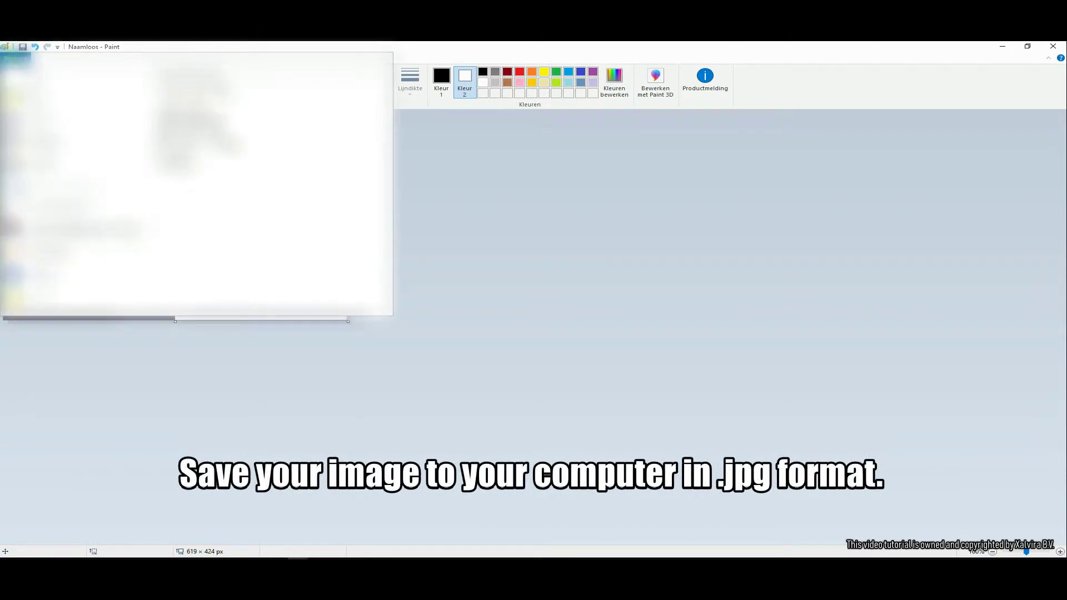
pyautogui.moveTo(50, 142)
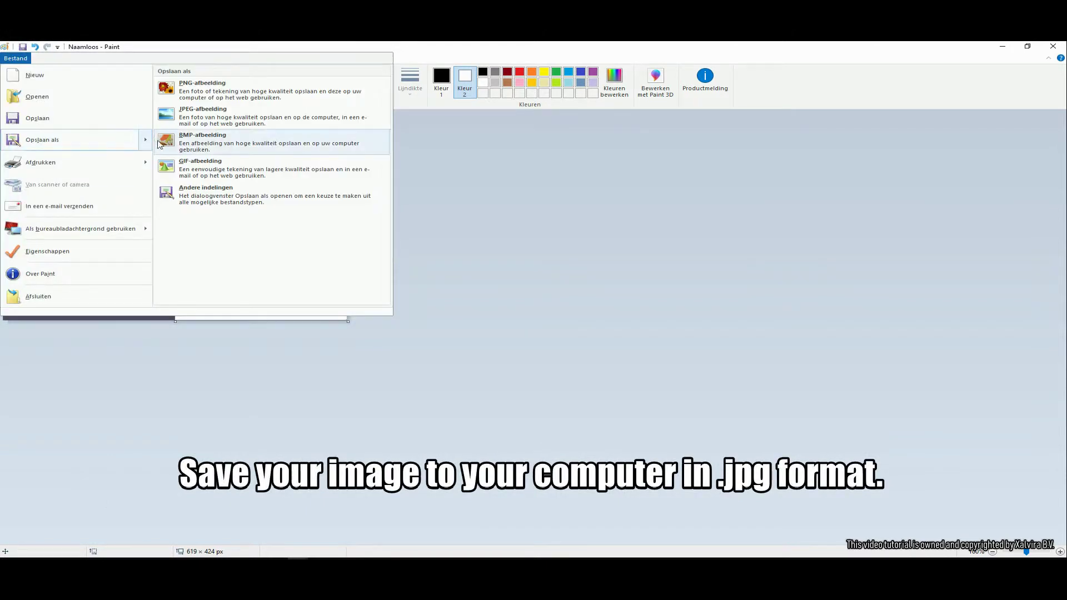
pyautogui.click(192, 116)
pyautogui.write('Proof of payment.jpg')
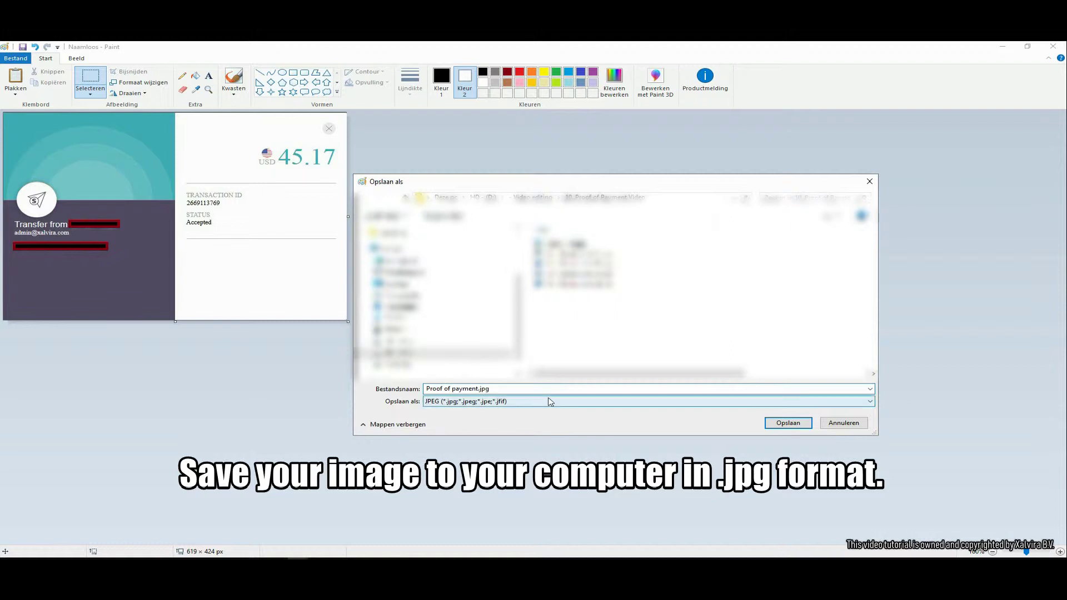
pyautogui.click(794, 424)
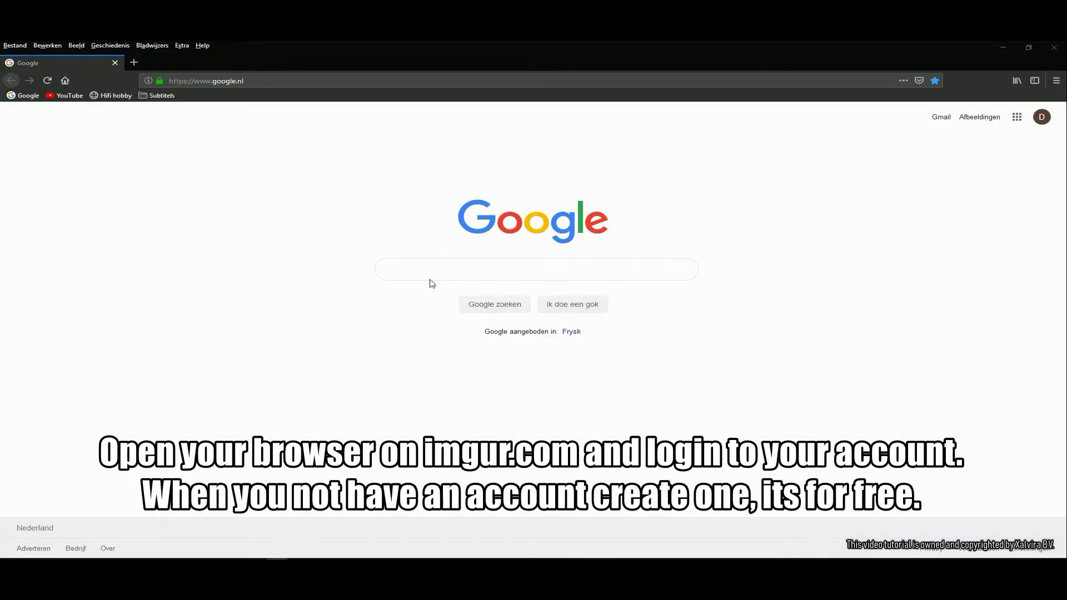
# In the Firefox browser, search Google for imgur and open the Imgur website.
pyautogui.click(402, 268)
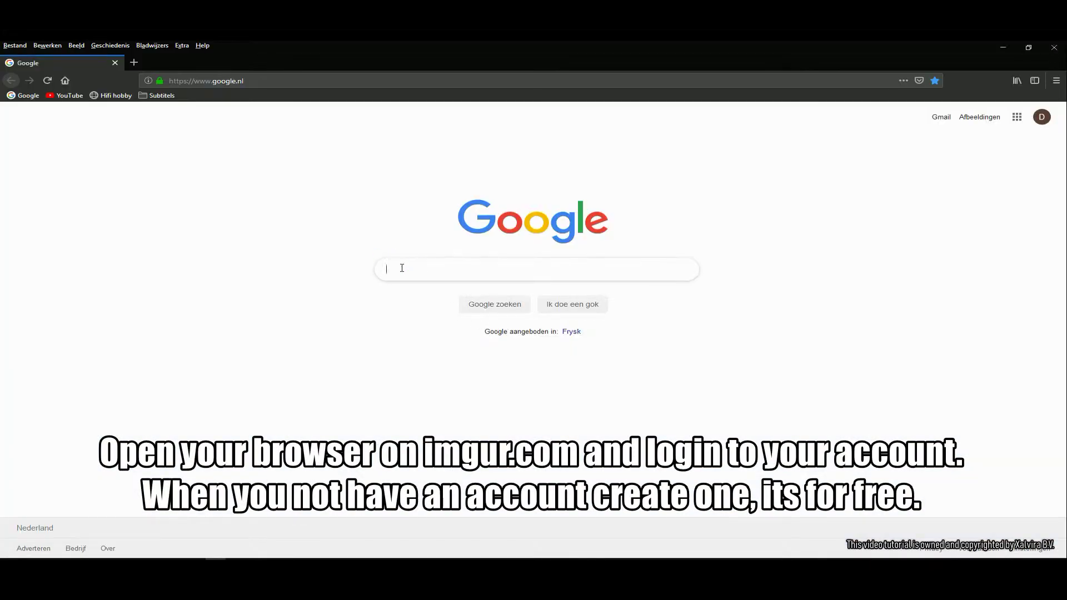
pyautogui.write('imgur')
pyautogui.press('Return')
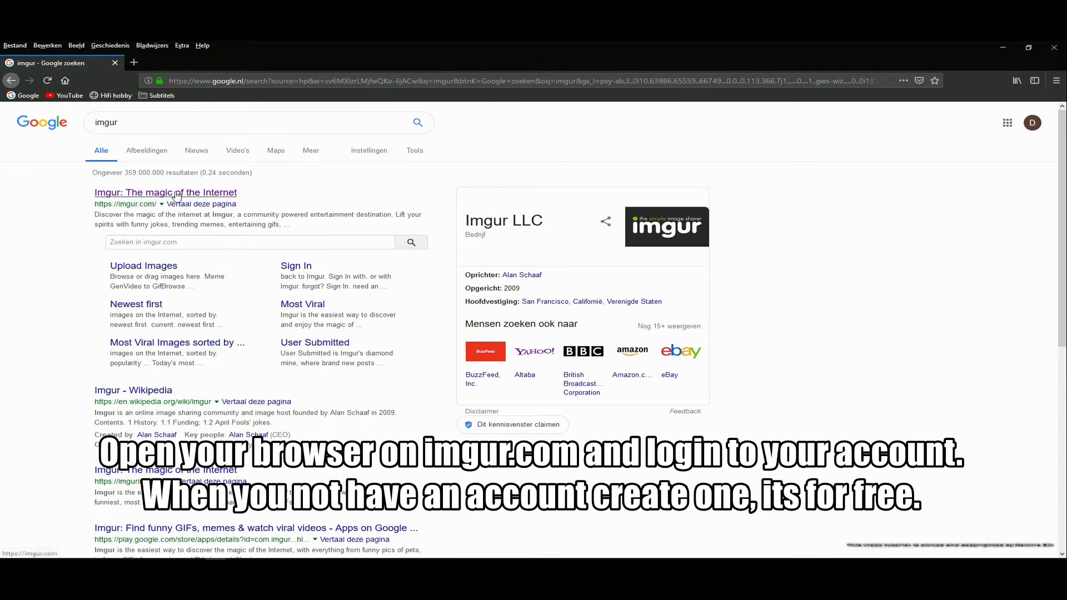
pyautogui.click(158, 193)
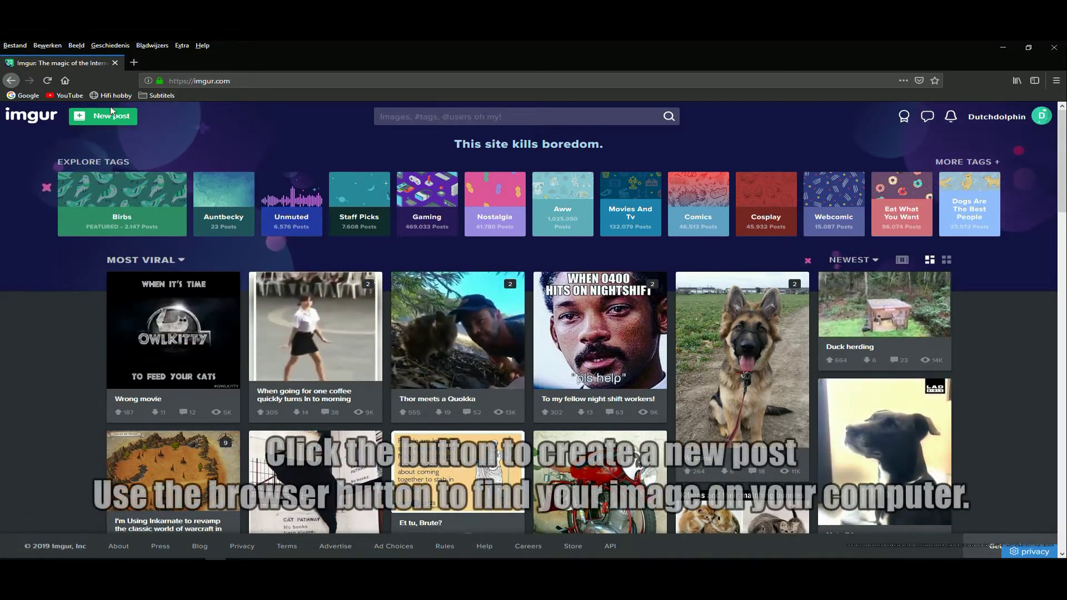
# Create a new Imgur post by uploading Proof of payment.jpg from the computer.
pyautogui.click(107, 118)
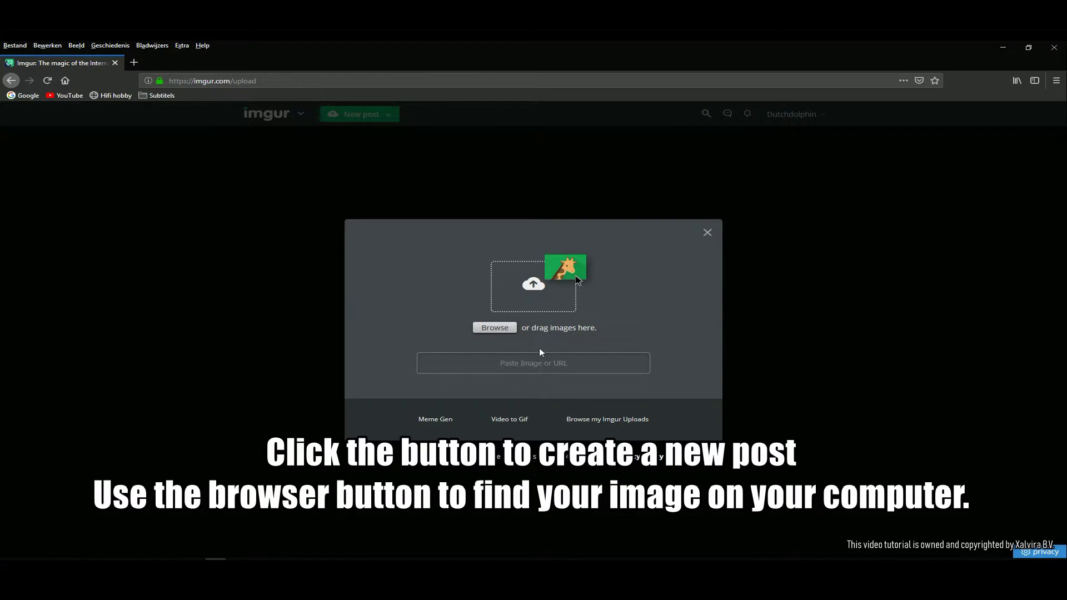
pyautogui.click(492, 329)
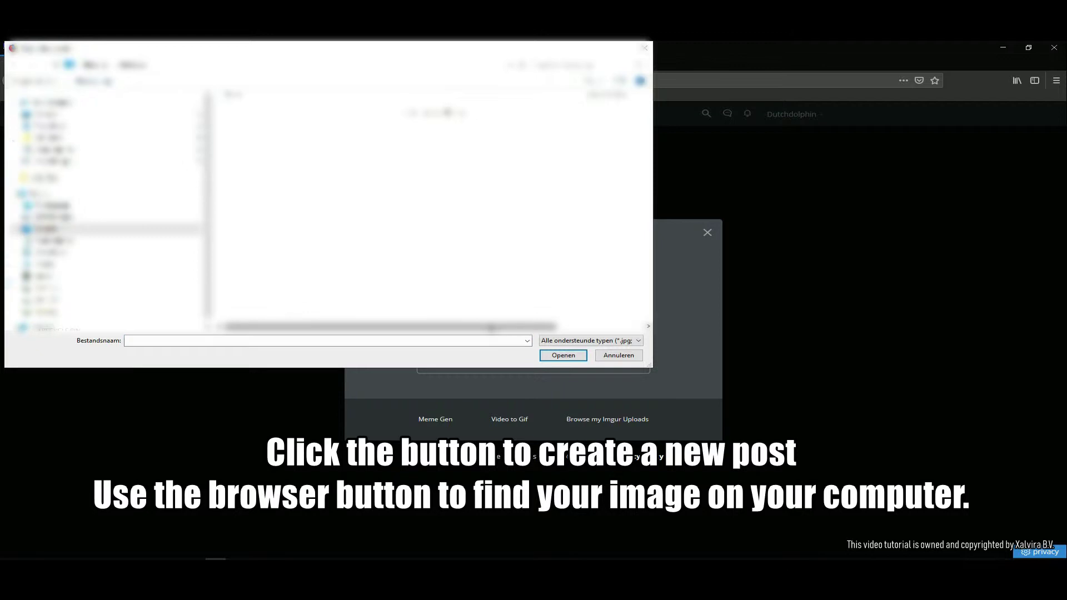
pyautogui.write('Proof of payment.jpg')
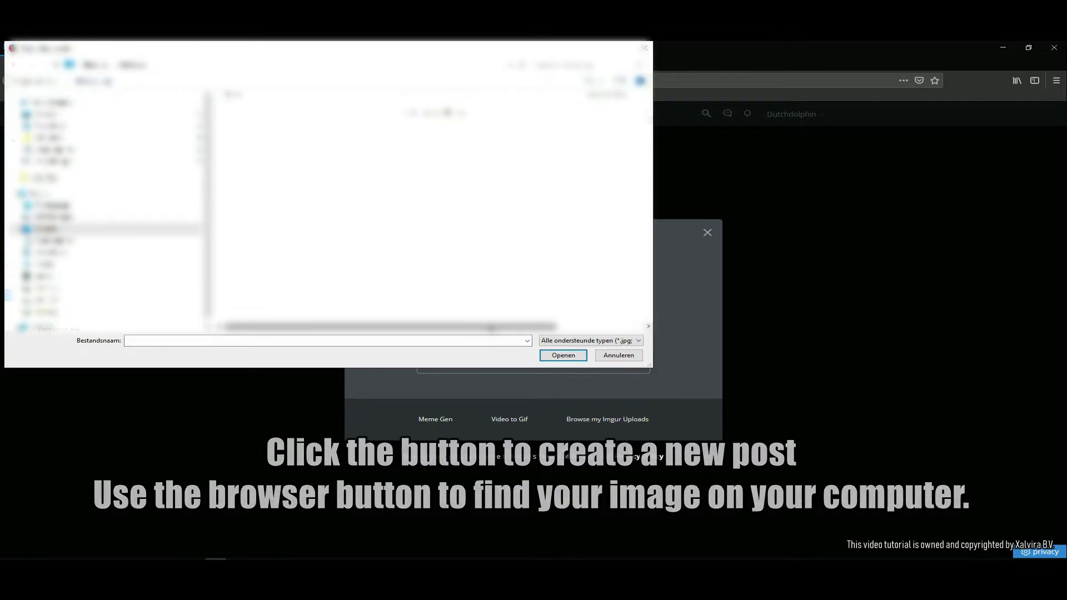
pyautogui.press('Return')
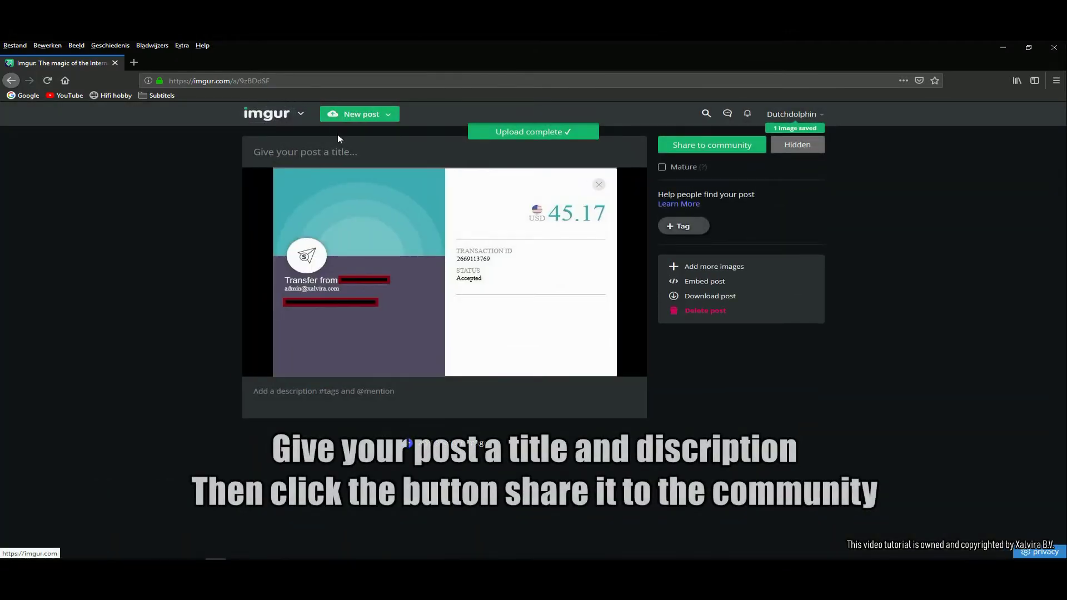
# Give the uploaded post the title "Proof of payment".
pyautogui.moveTo(475, 180)
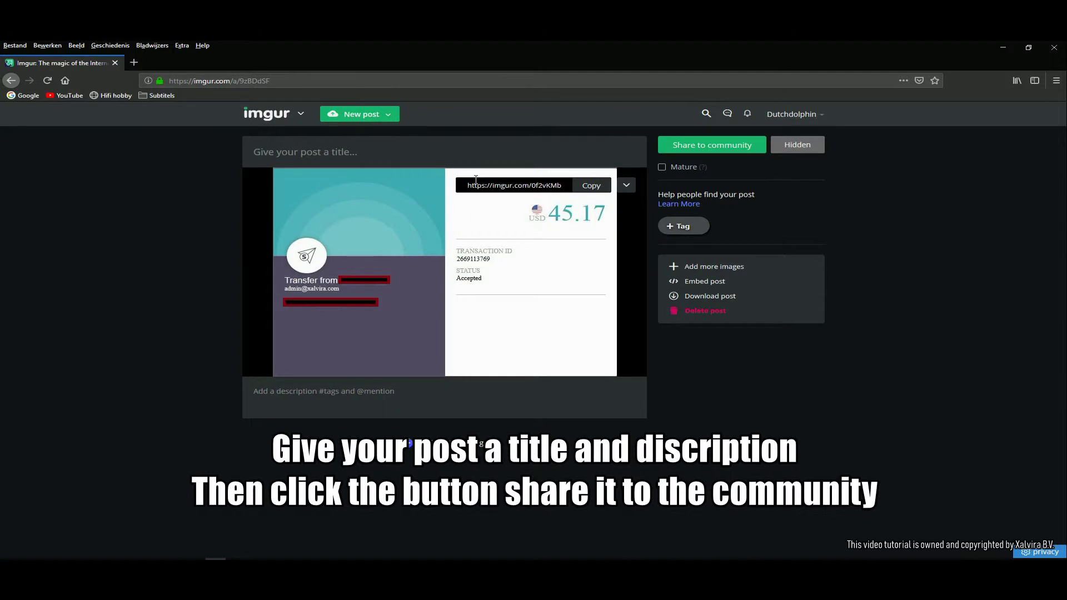
pyautogui.click(366, 150)
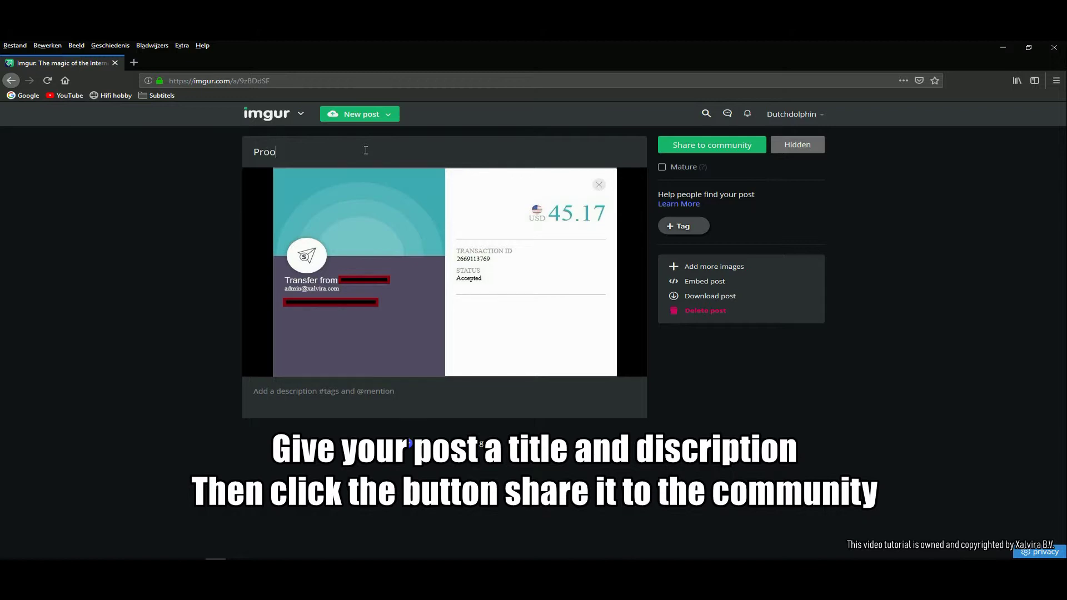
pyautogui.write('Proof')
pyautogui.press('Return')
pyautogui.write('of payment')
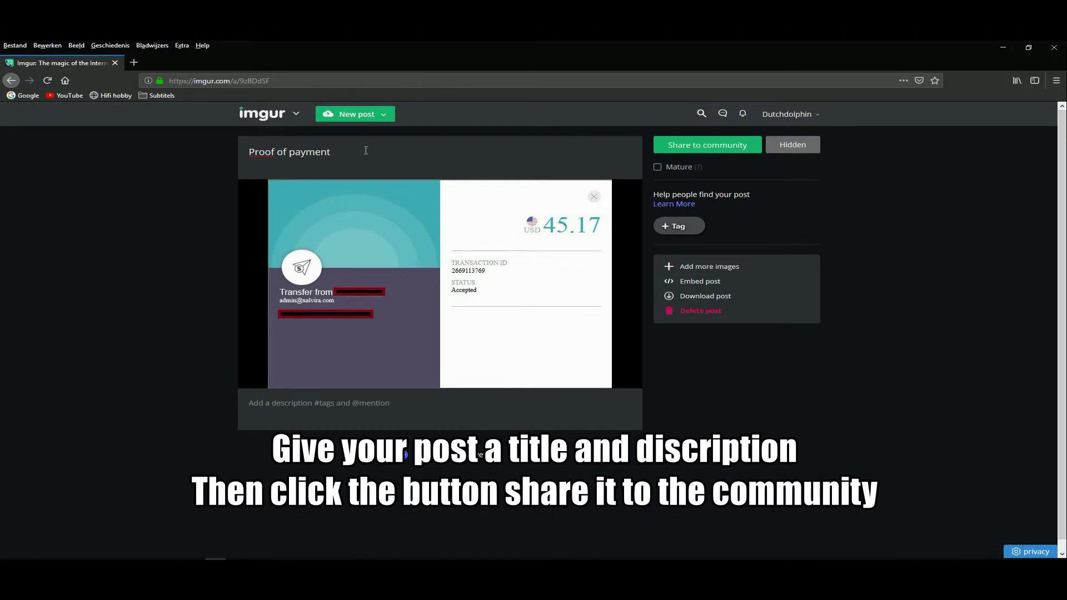
# Add the description "Proof of payment" below the image and share the post to the community.
pyautogui.click(399, 396)
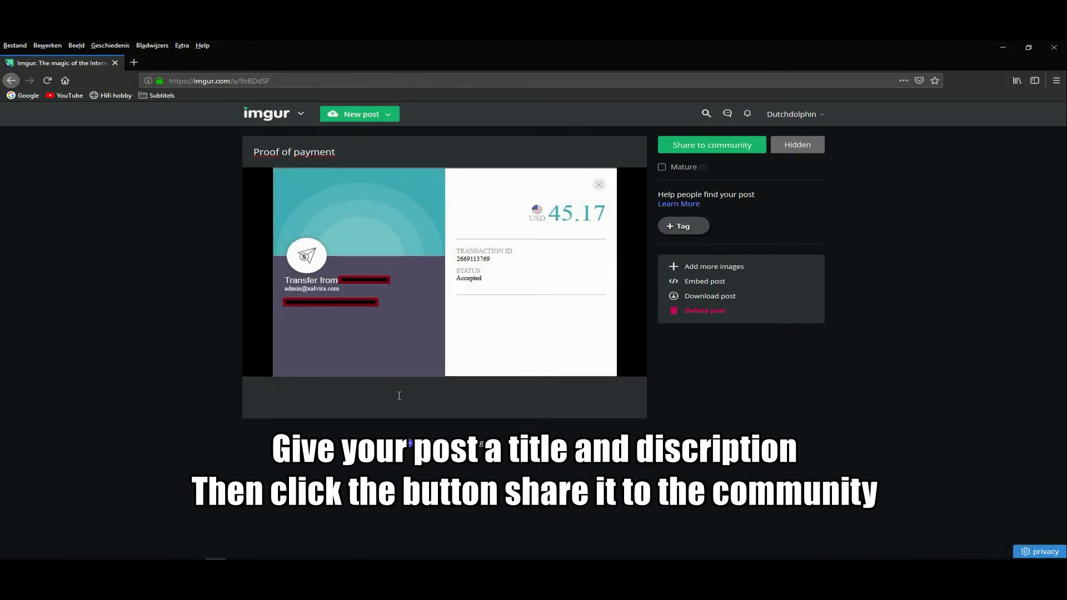
pyautogui.write('Proof of payment')
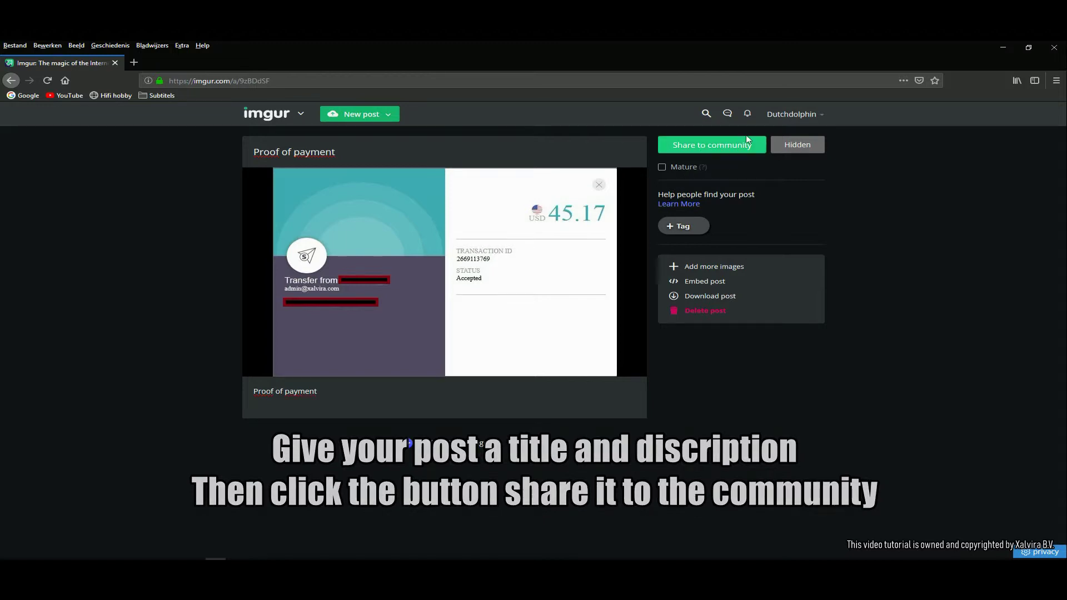
pyautogui.click(704, 145)
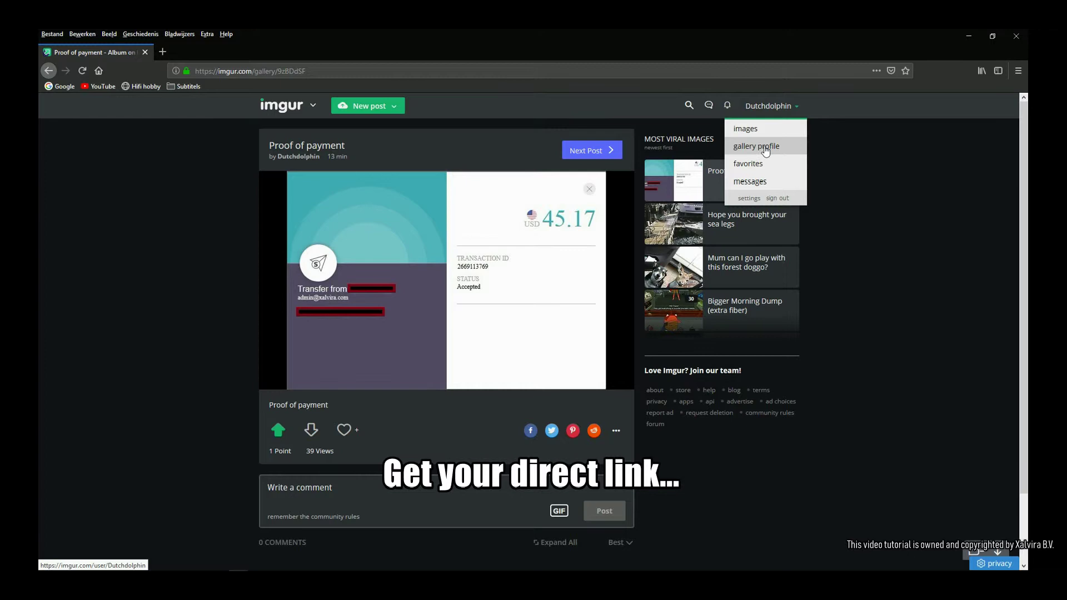
# Find the proof of payment image among the account's uploaded images and copy its direct link.
pyautogui.click(743, 128)
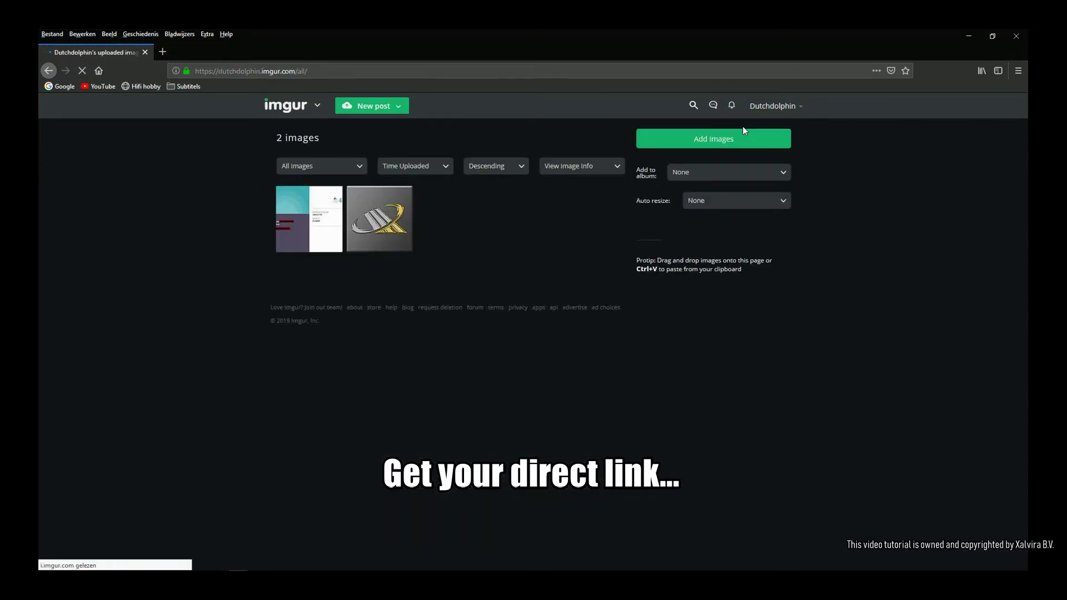
pyautogui.click(300, 216)
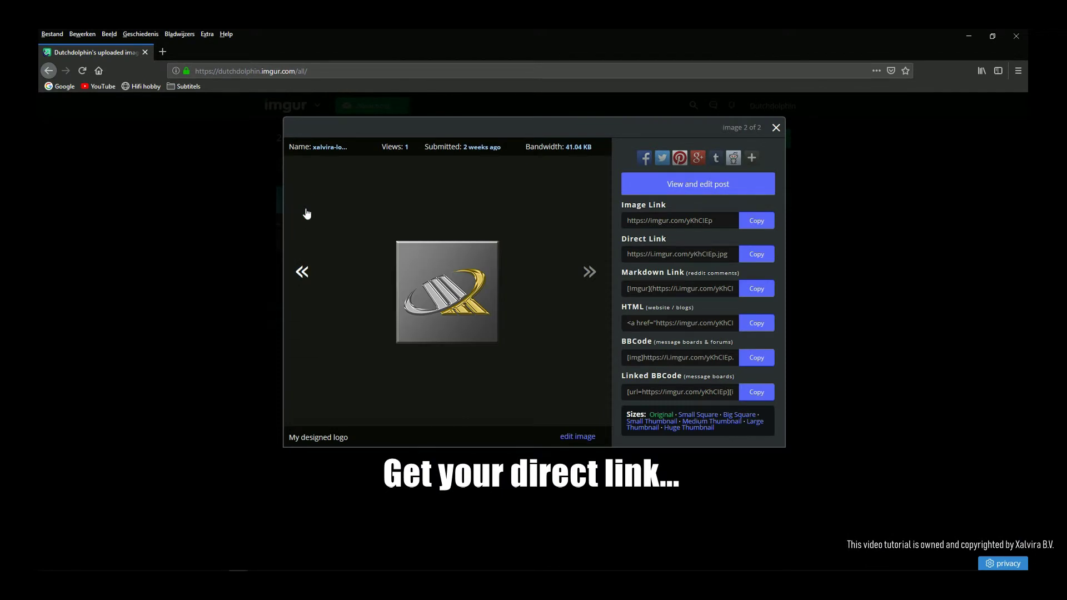
pyautogui.click(302, 271)
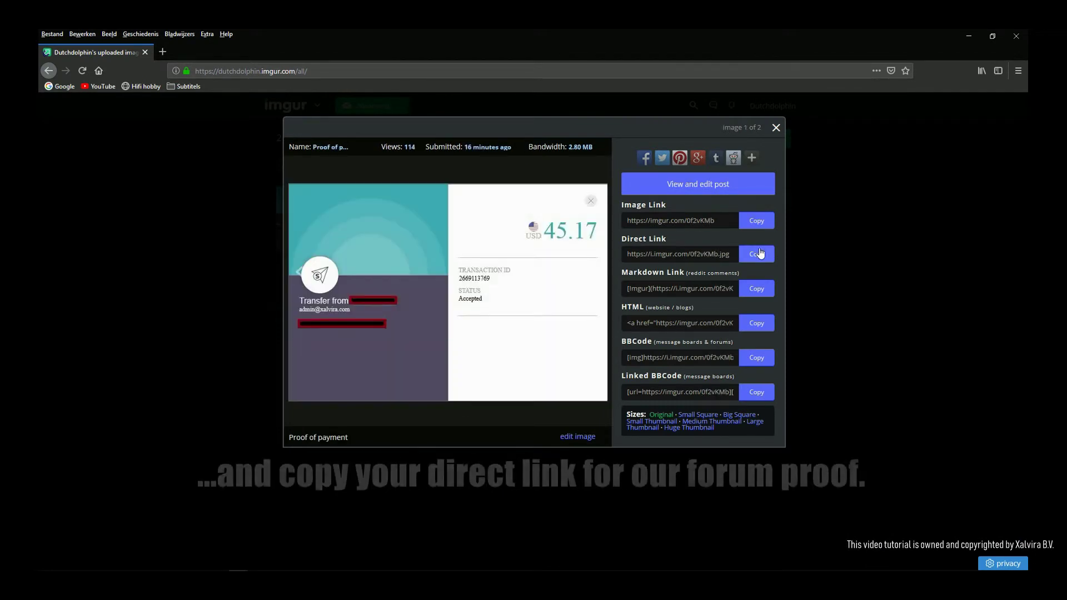
pyautogui.moveTo(619, 239); pyautogui.dragTo(647, 243)
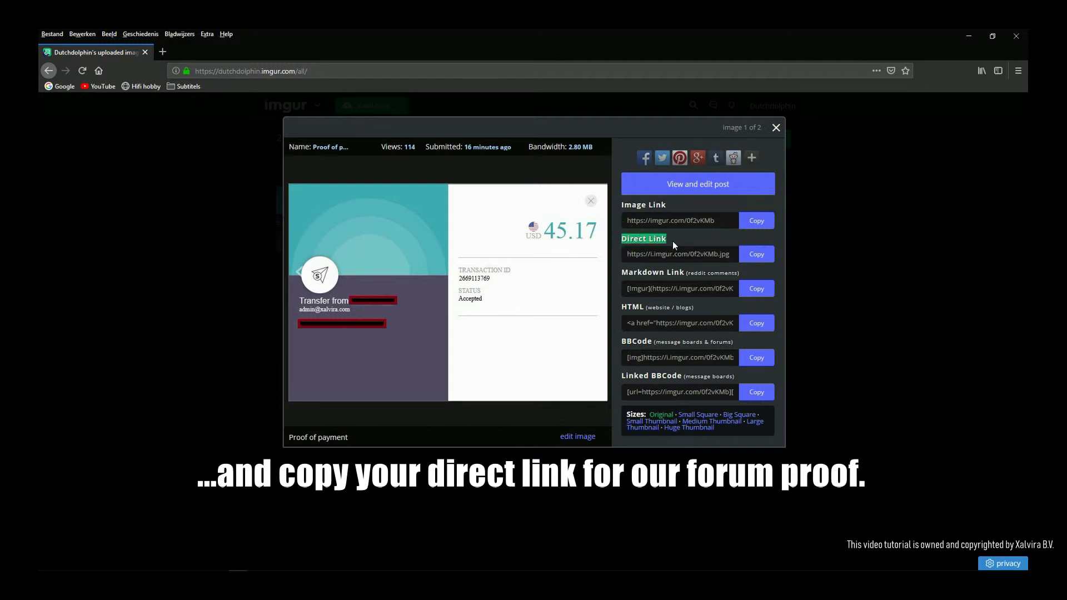
pyautogui.click(759, 258)
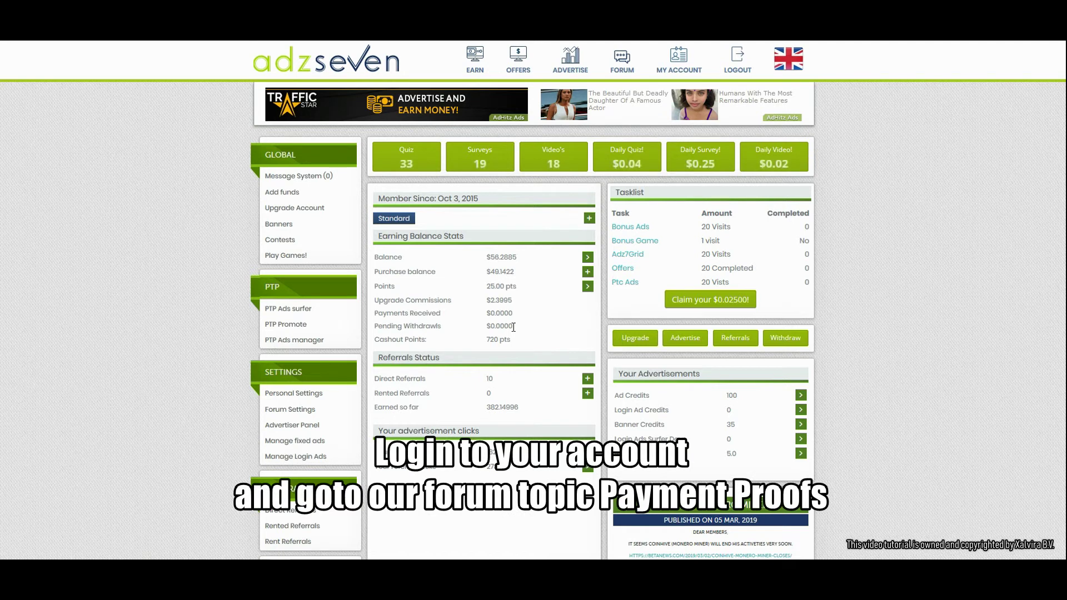
# Go to the Adzseven forum and open its Payment Proofs section.
pyautogui.click(622, 58)
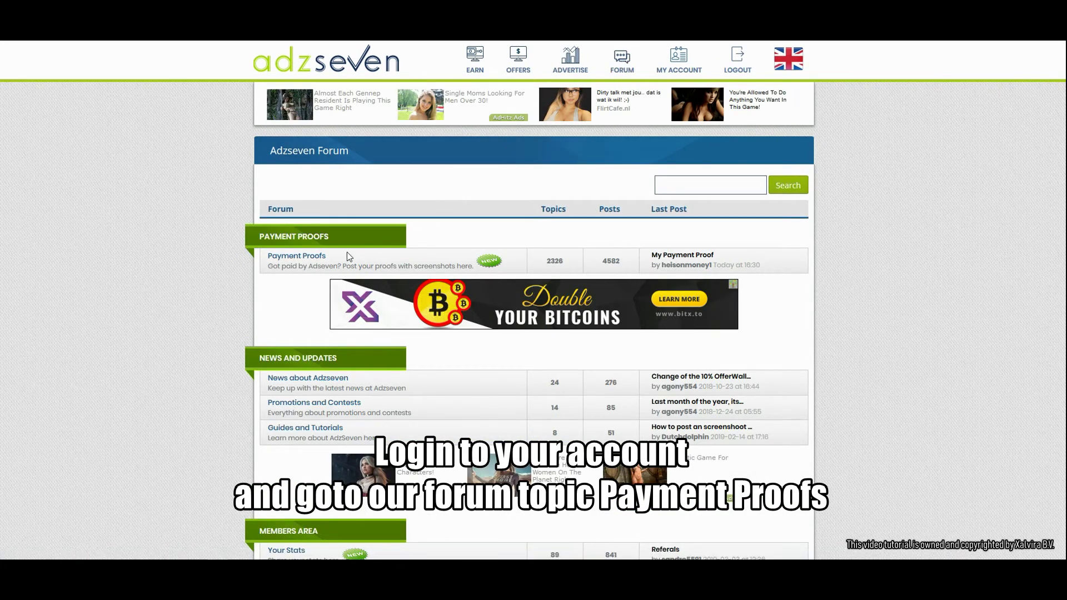
pyautogui.click(293, 257)
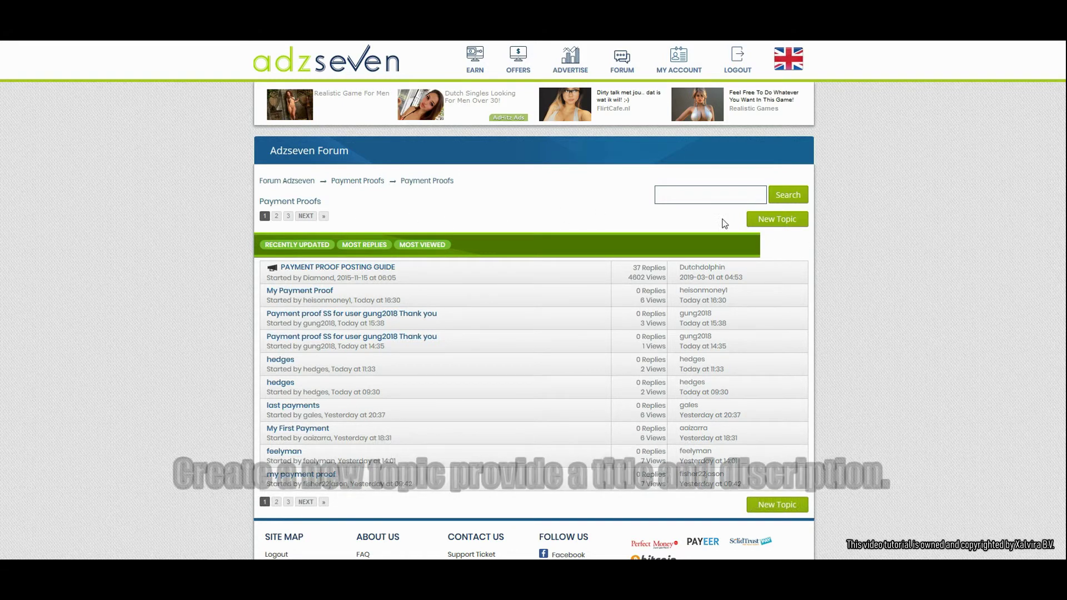
# Start a new Payment Proofs topic titled "My Proof of Payment" with the description "Payment proof".
pyautogui.click(775, 220)
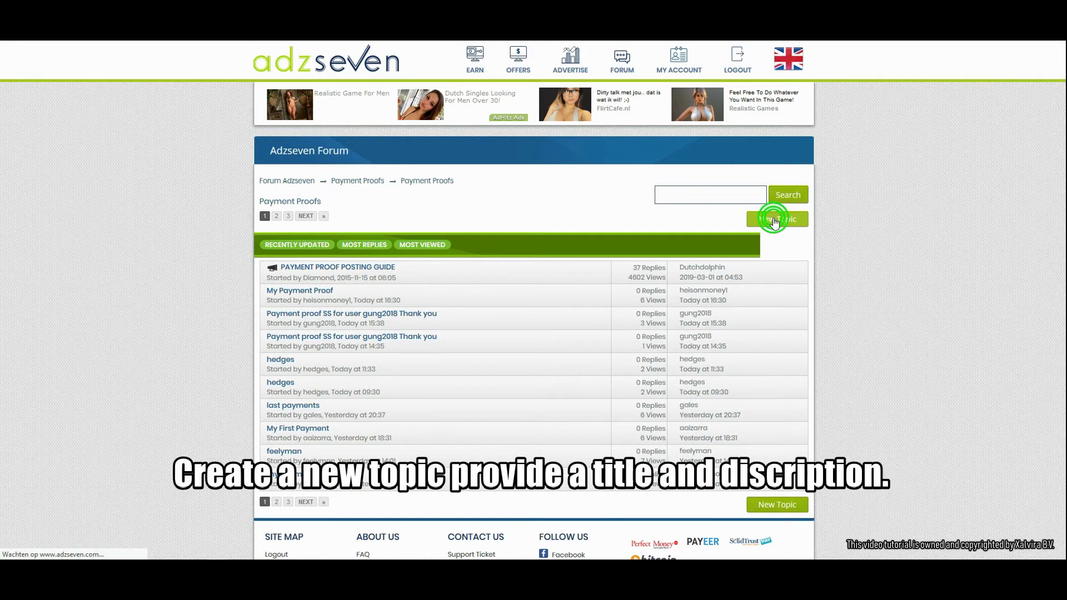
pyautogui.click(419, 241)
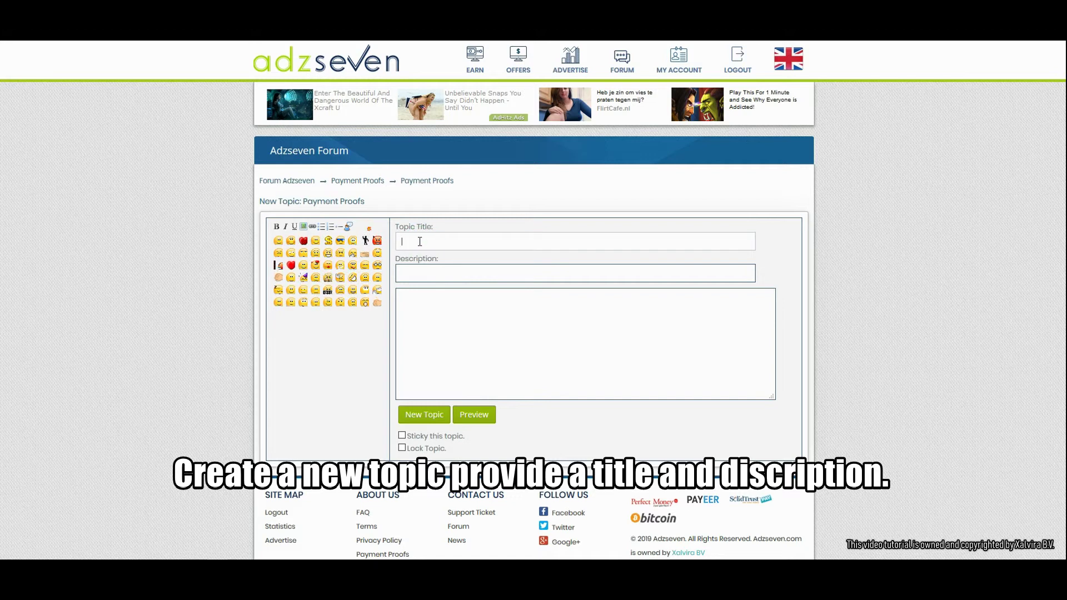
pyautogui.write('My proof')
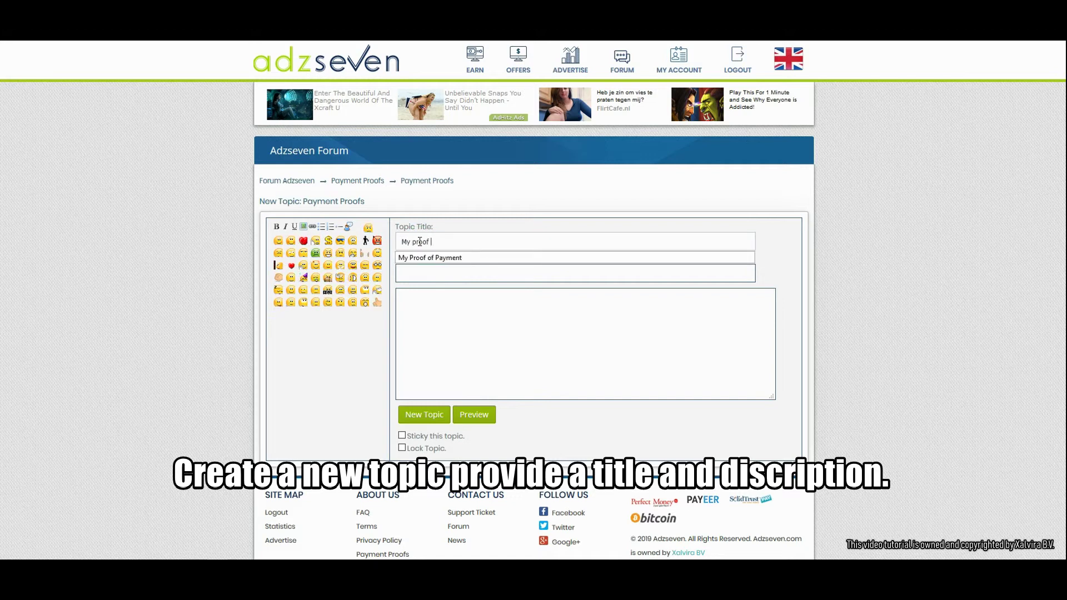
pyautogui.click(429, 258)
pyautogui.click(417, 275)
pyautogui.click(422, 291)
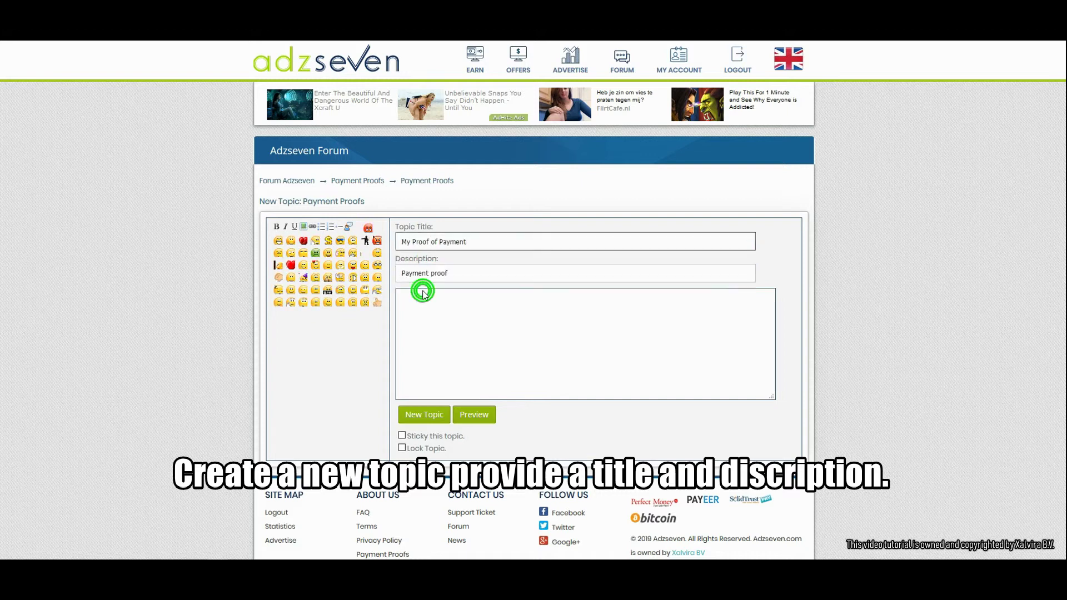
# Write "Thanks for the payment." as the topic's message, followed by a blank line.
pyautogui.click(416, 300)
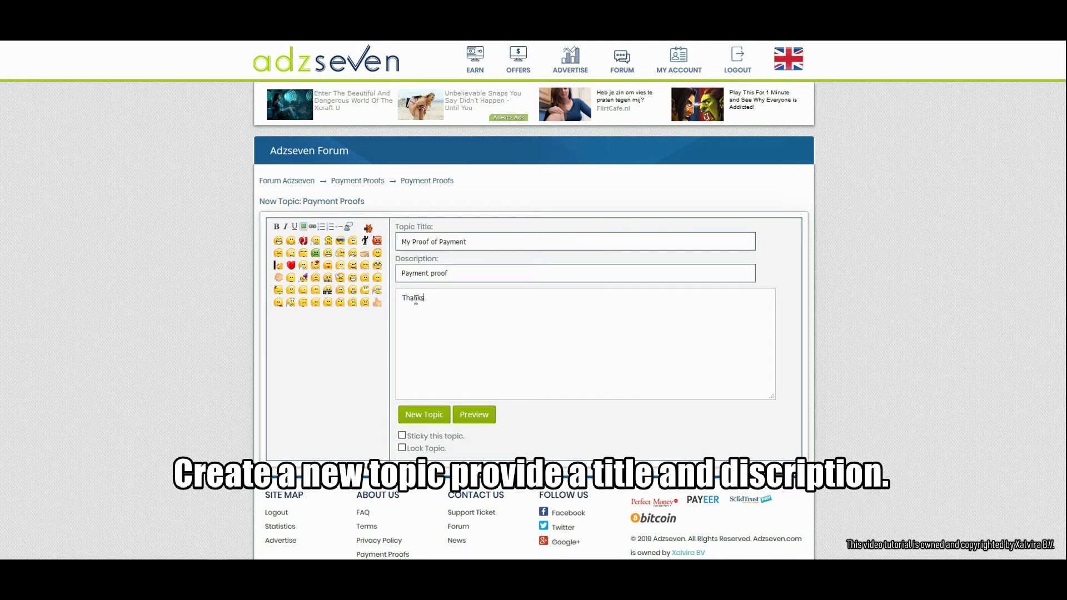
pyautogui.write('Thanks for the pay')
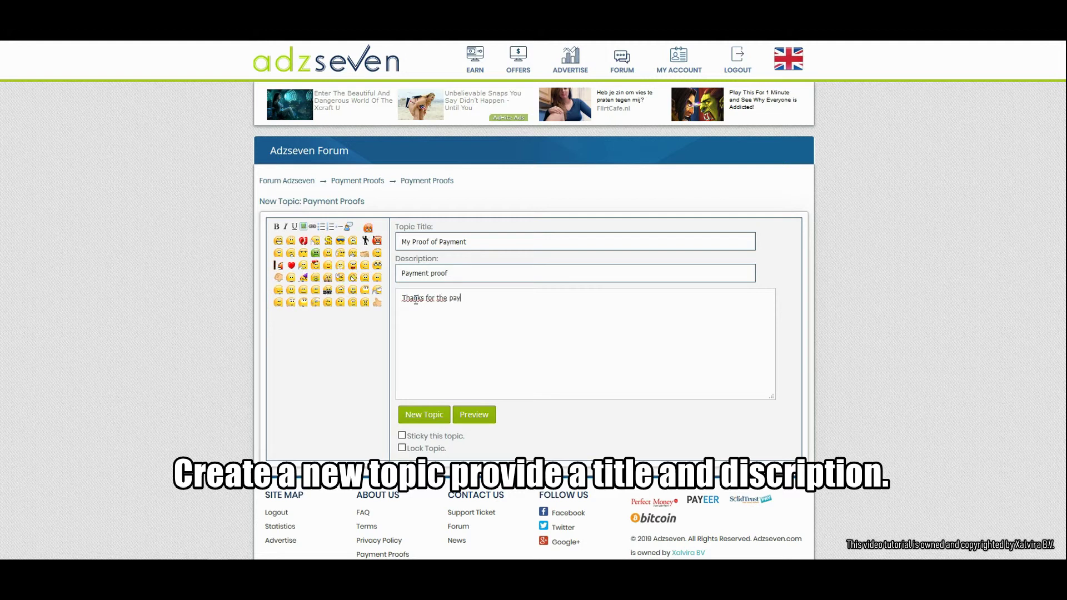
pyautogui.write('ment.')
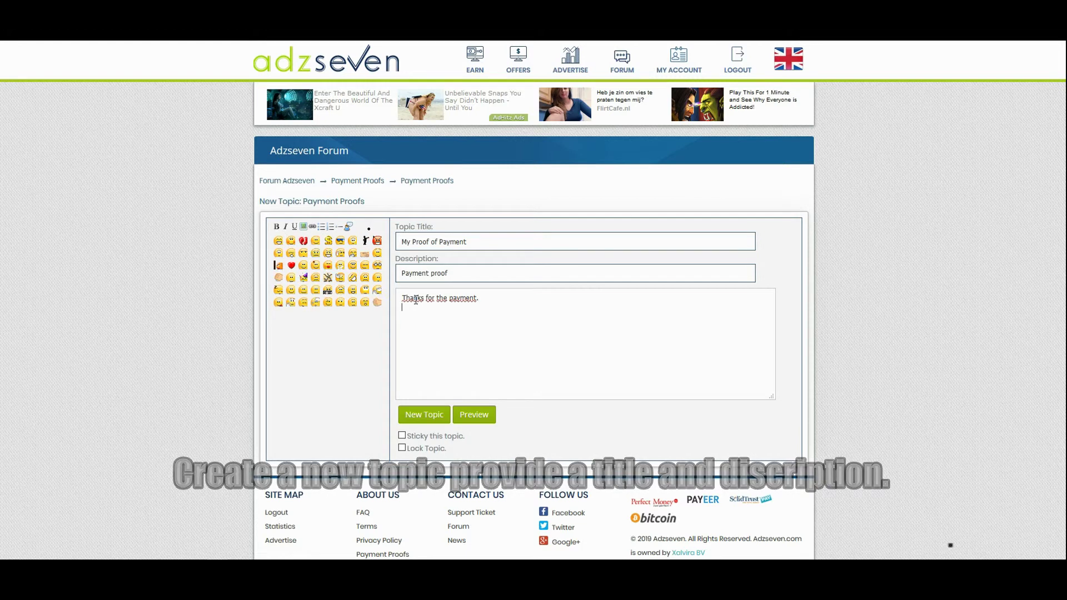
pyautogui.press('Return')
pyautogui.press('Return')
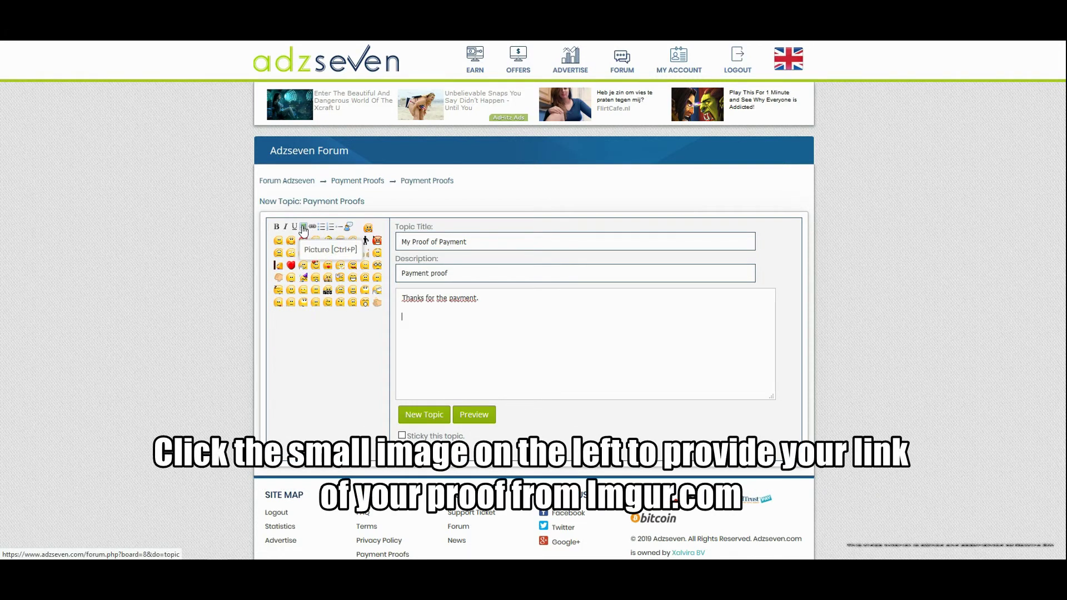
# Insert the proof picture below the thank-you line using the copied Imgur direct link, and end the message with "Regards".
pyautogui.click(303, 226)
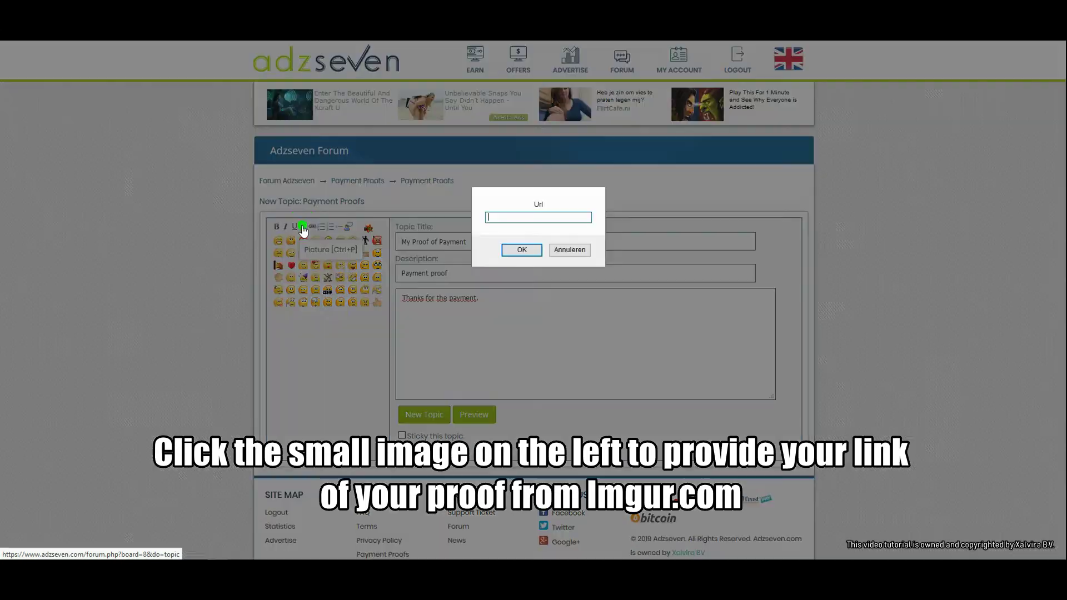
pyautogui.click(495, 218)
pyautogui.hotkey('ctrl', 'v')
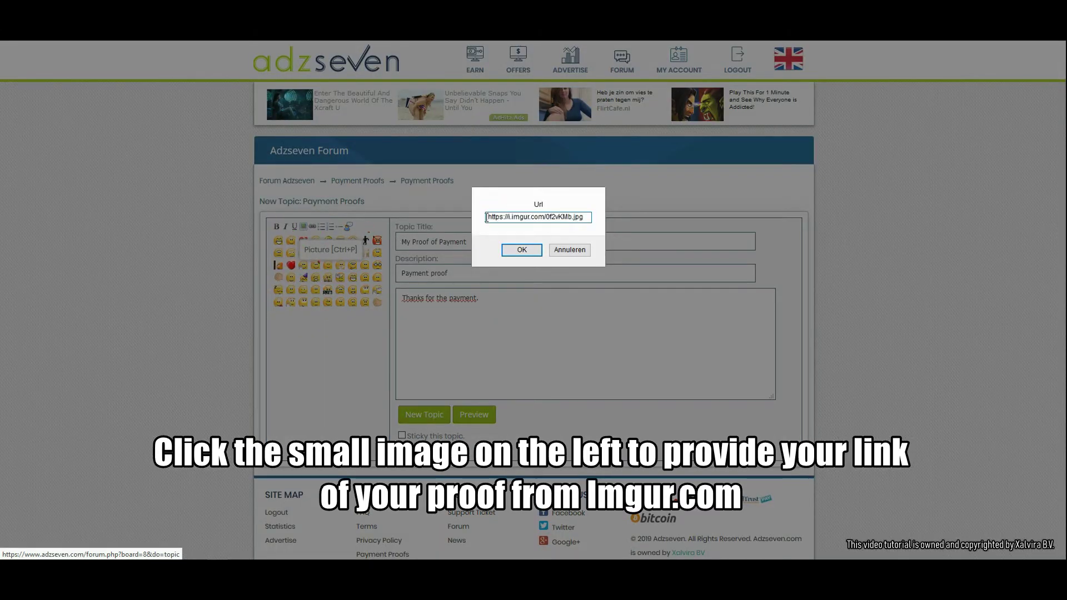
pyautogui.click(522, 251)
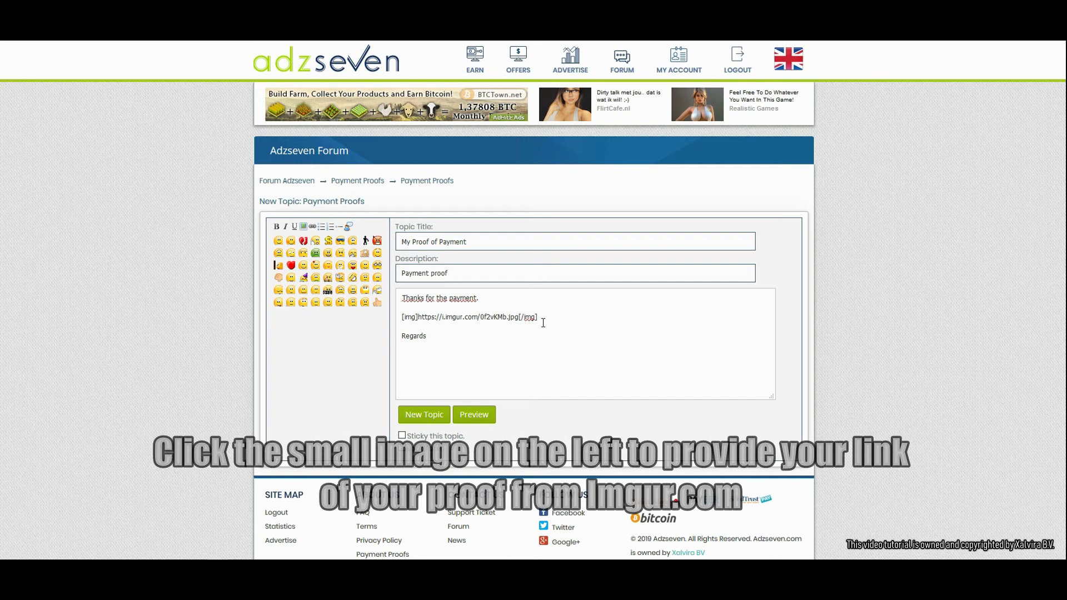
# Preview the topic with its embedded payment image, close the preview and publish the topic.
pyautogui.click(469, 415)
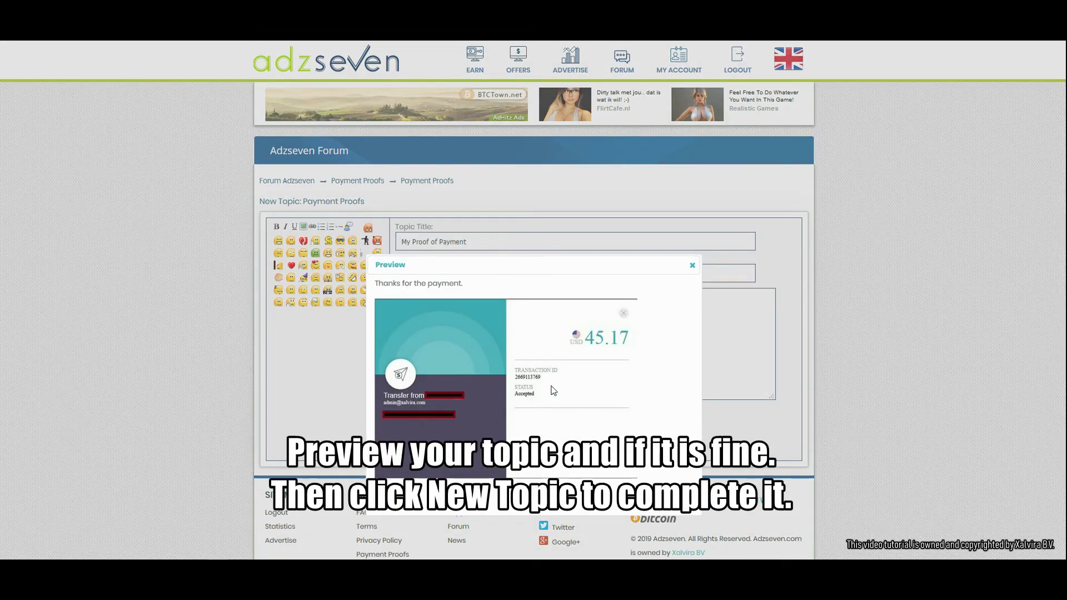
pyautogui.click(693, 267)
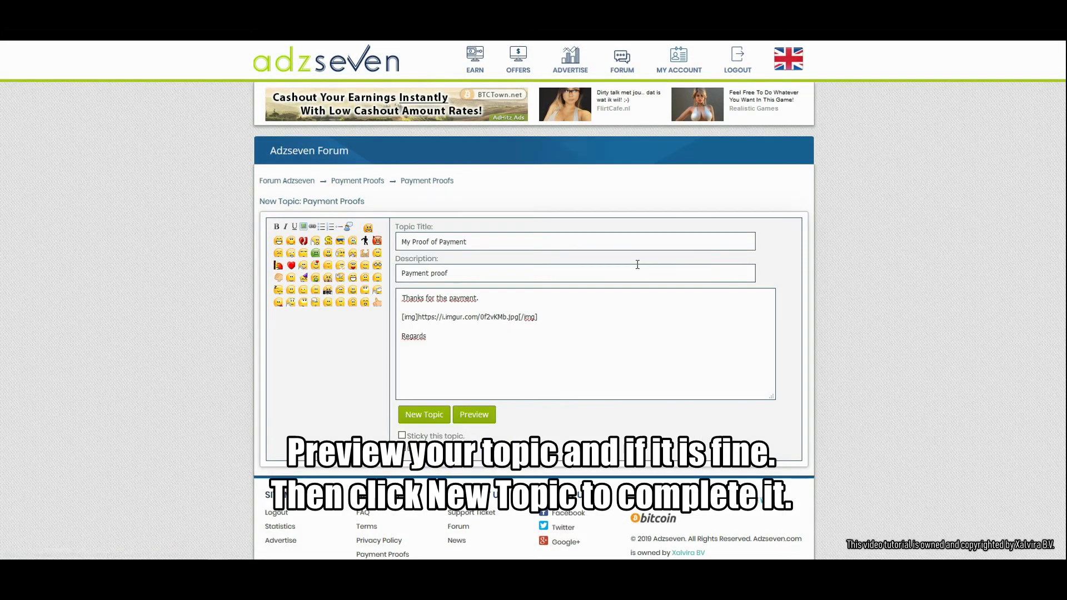
pyautogui.click(425, 417)
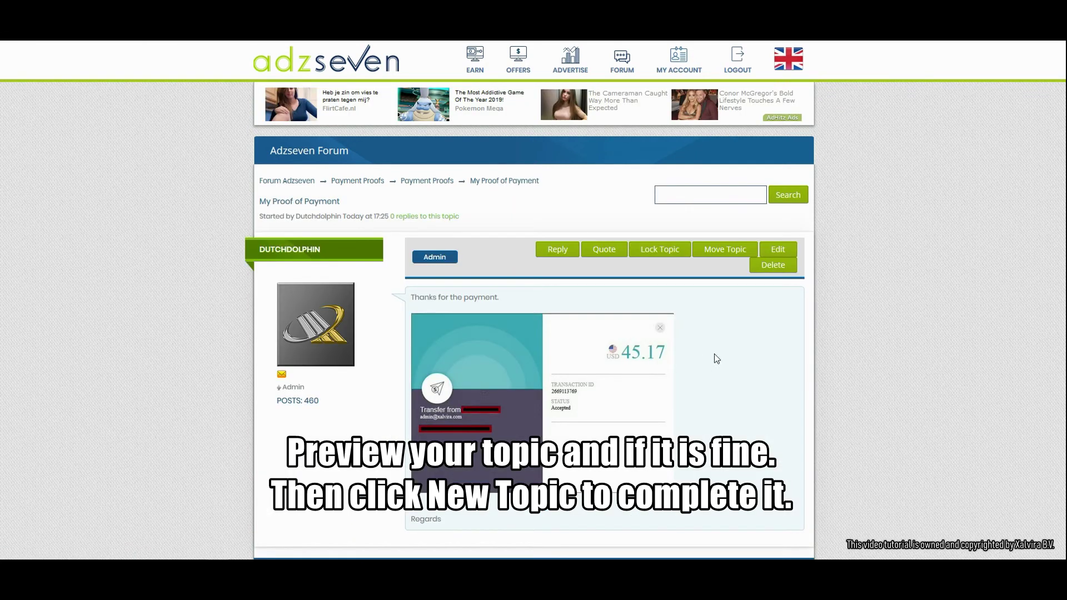